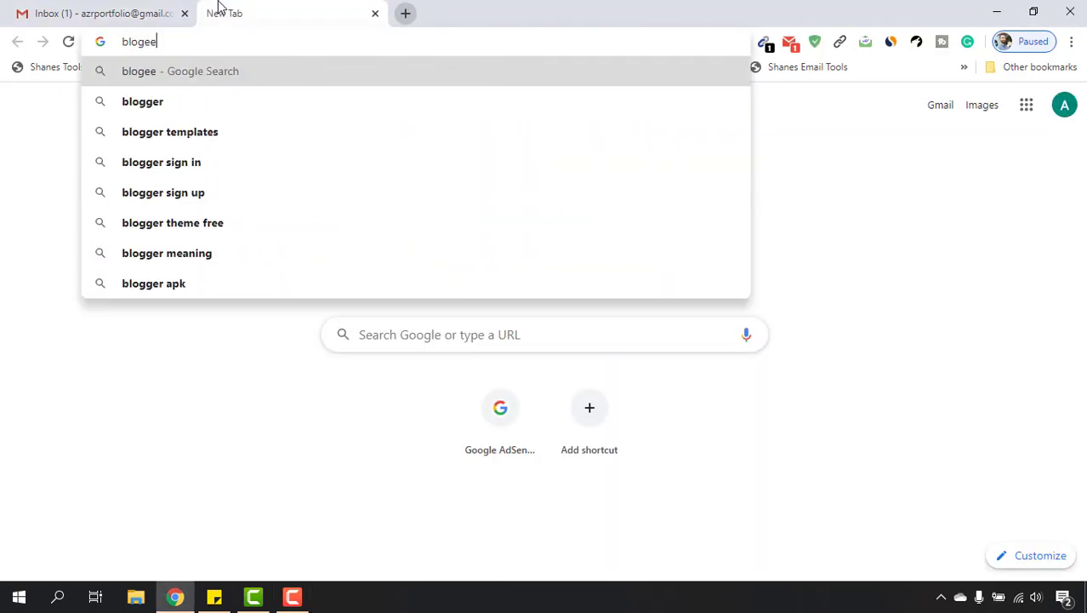
# Correct the typo in the address bar and load blogger.com.
pyautogui.press('BackSpace')
pyautogui.press('BackSpace')
pyautogui.press('BackSpace')
pyautogui.write('ger.com')
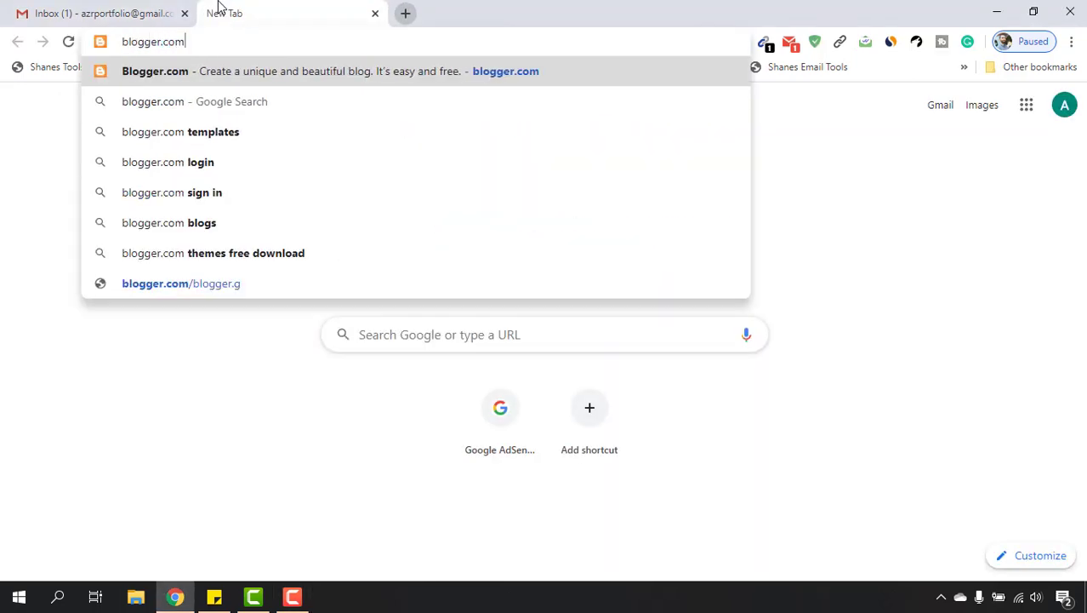
pyautogui.press('Return')
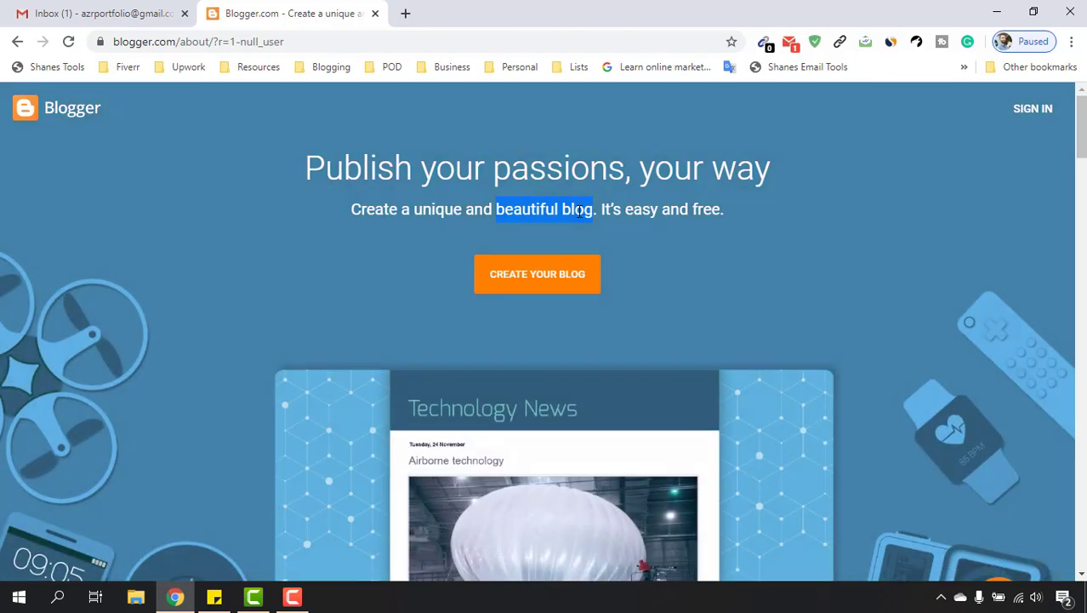
pyautogui.click(579, 211)
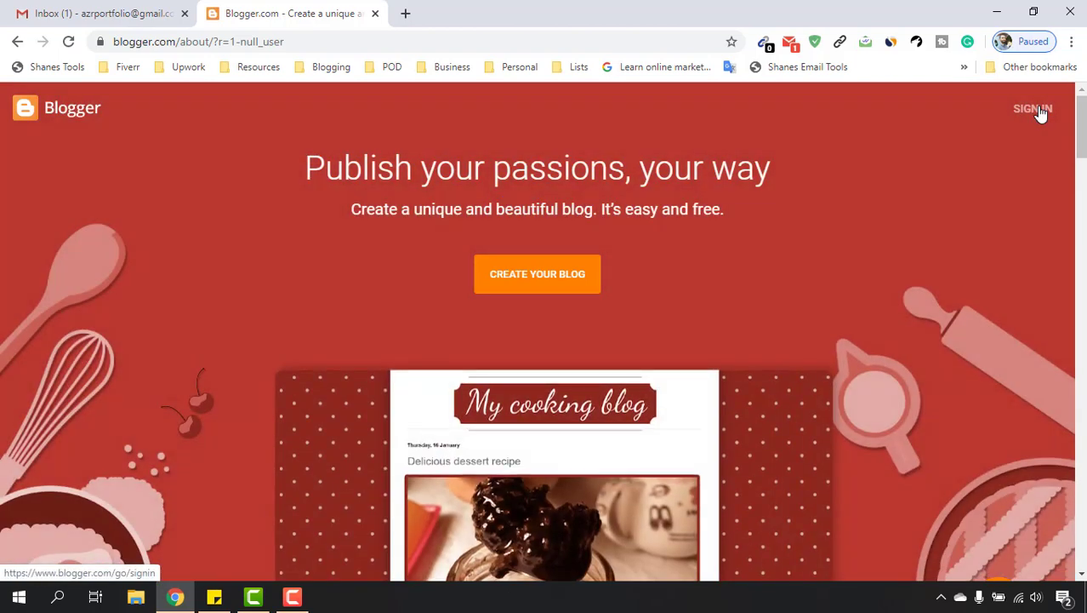
# Sign in to Blogger with the existing Google account and its password.
pyautogui.click(1038, 110)
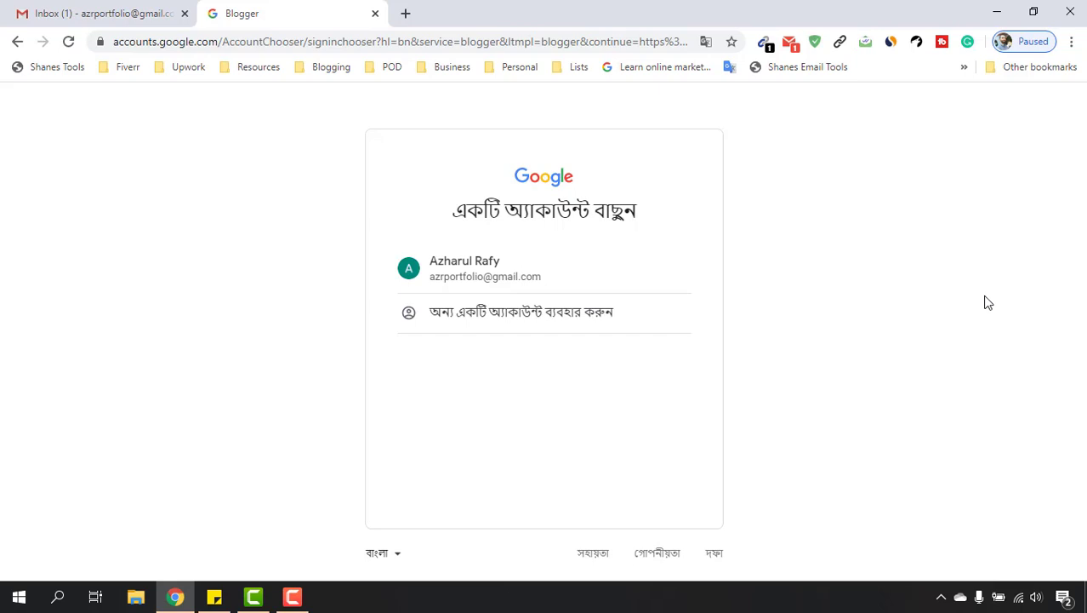
pyautogui.click(570, 275)
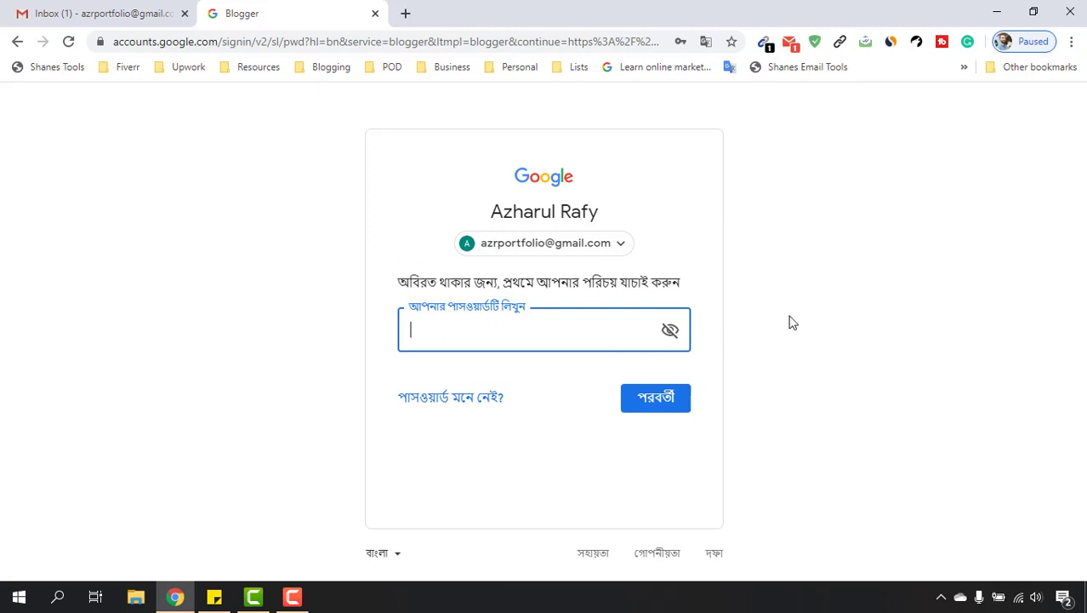
pyautogui.write('••••••••••••••••')
pyautogui.press('Return')
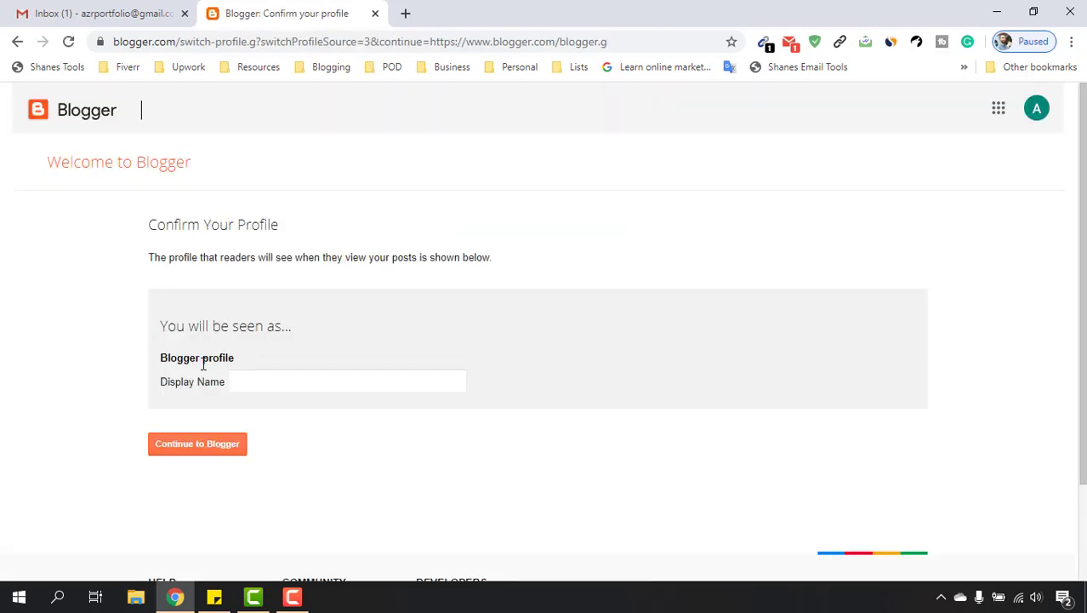
# Enter the account holder's full name as Display Name and continue into Blogger.
pyautogui.click(267, 380)
pyautogui.click(267, 381)
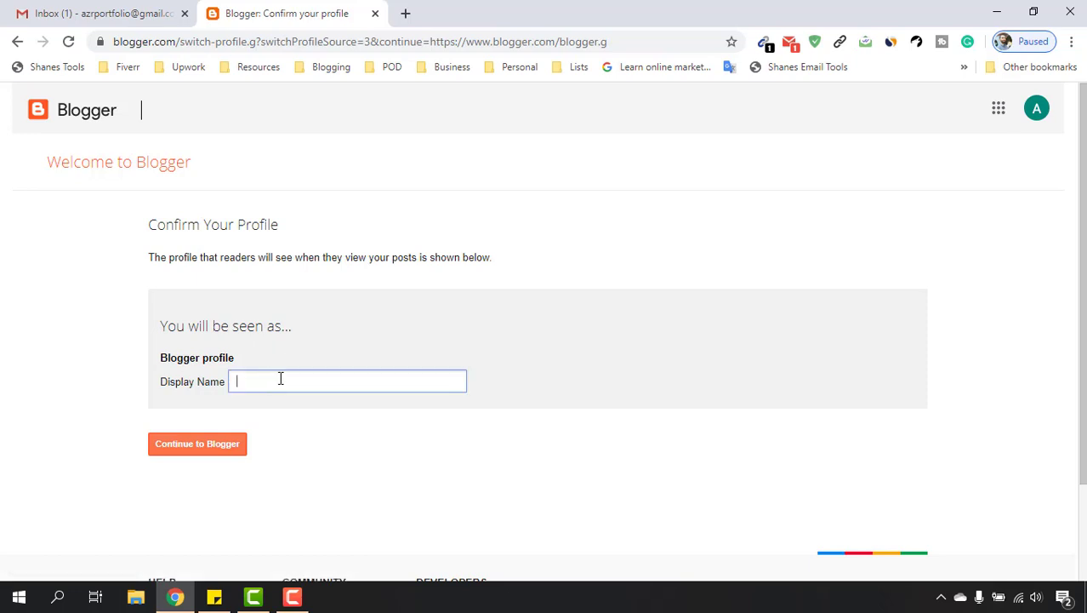
pyautogui.write('Azharul Rafy')
pyautogui.click(201, 451)
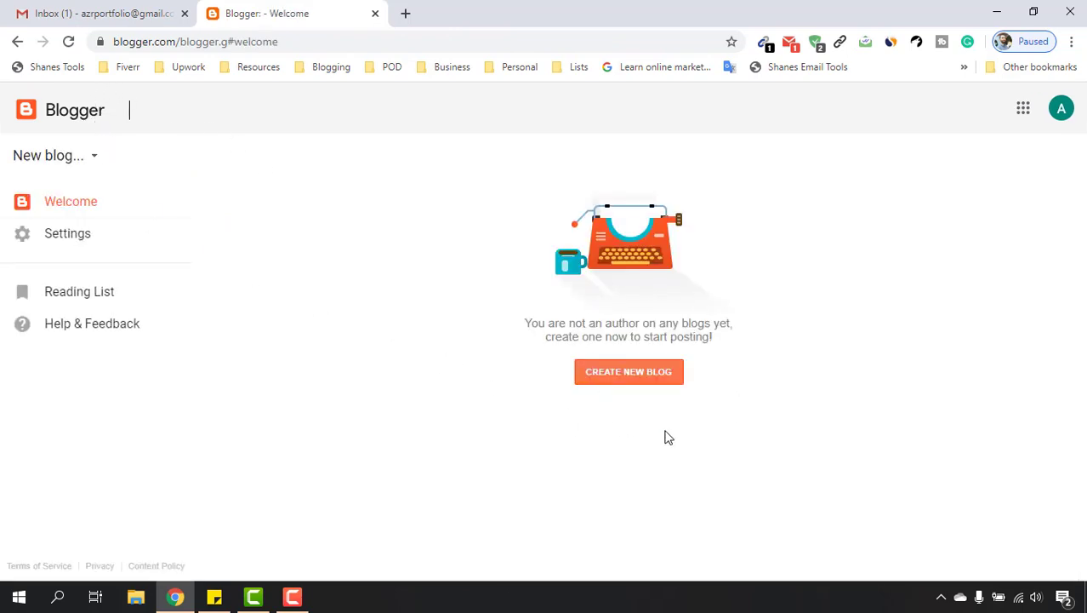
# Start a new blog from the Welcome dashboard's CREATE NEW BLOG option.
pyautogui.click(631, 379)
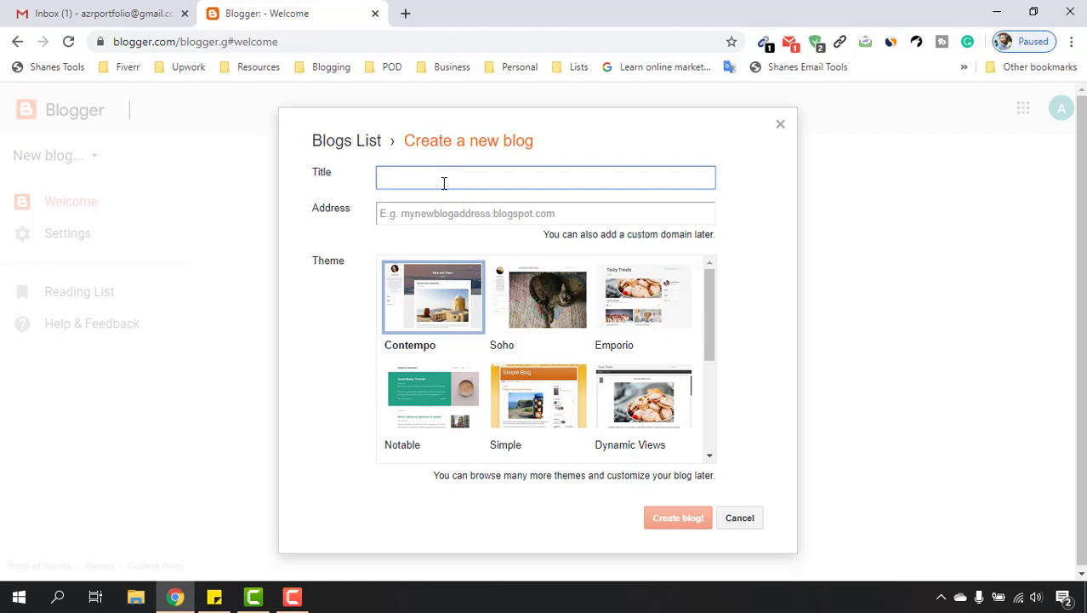
pyautogui.click(428, 206)
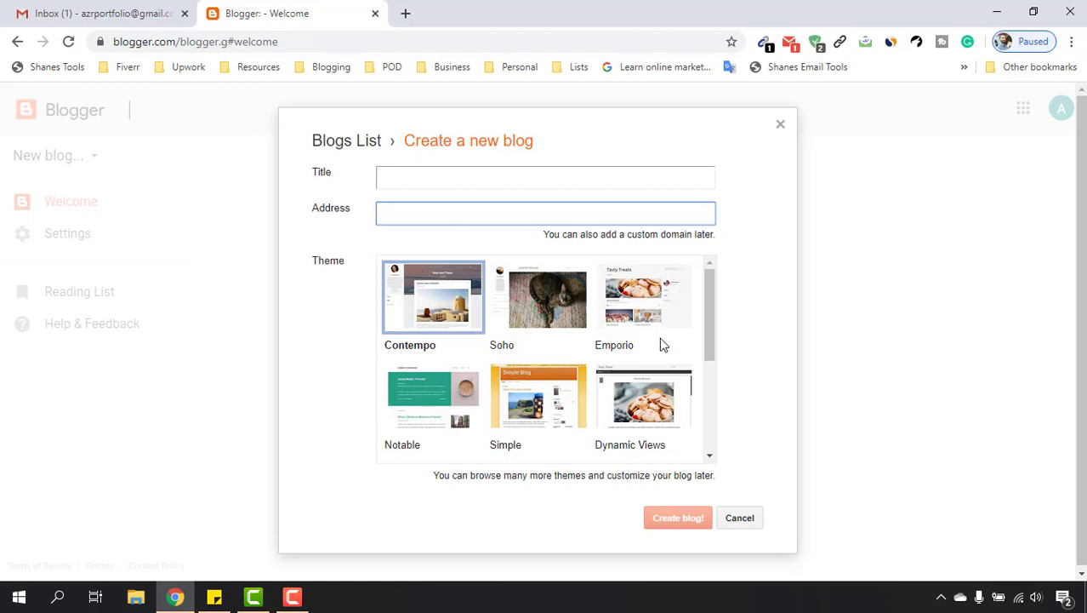
pyautogui.moveTo(711, 355)
pyautogui.mouseDown()
pyautogui.moveTo(729, 462)
pyautogui.moveTo(716, 354)
pyautogui.mouseUp()
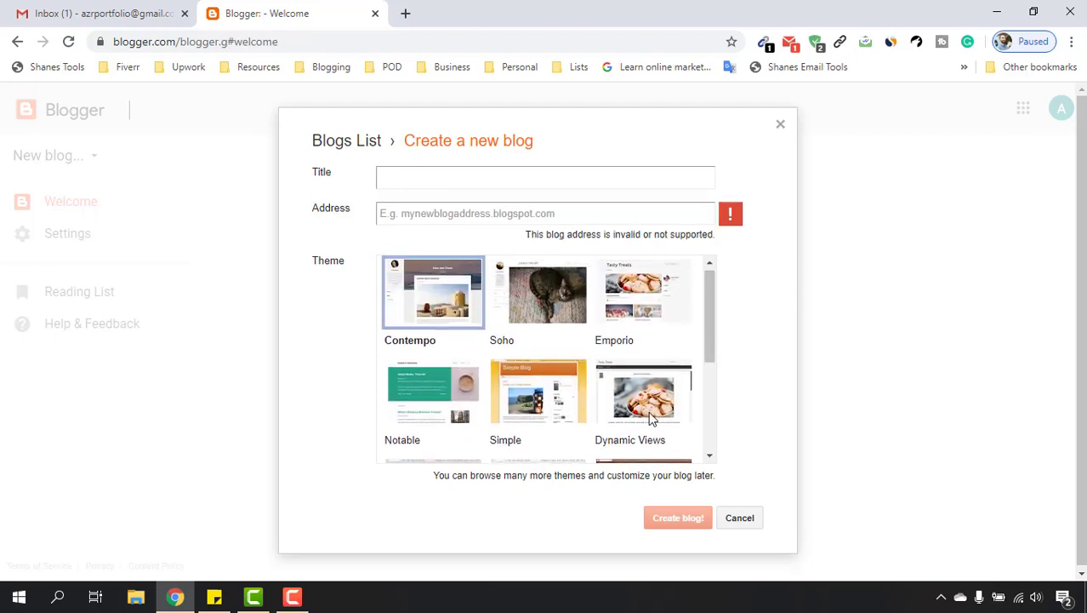
# Type the blog title 'Azh Portfo' and edit it toward 'AZR's Portfolio SIte'.
pyautogui.click(405, 177)
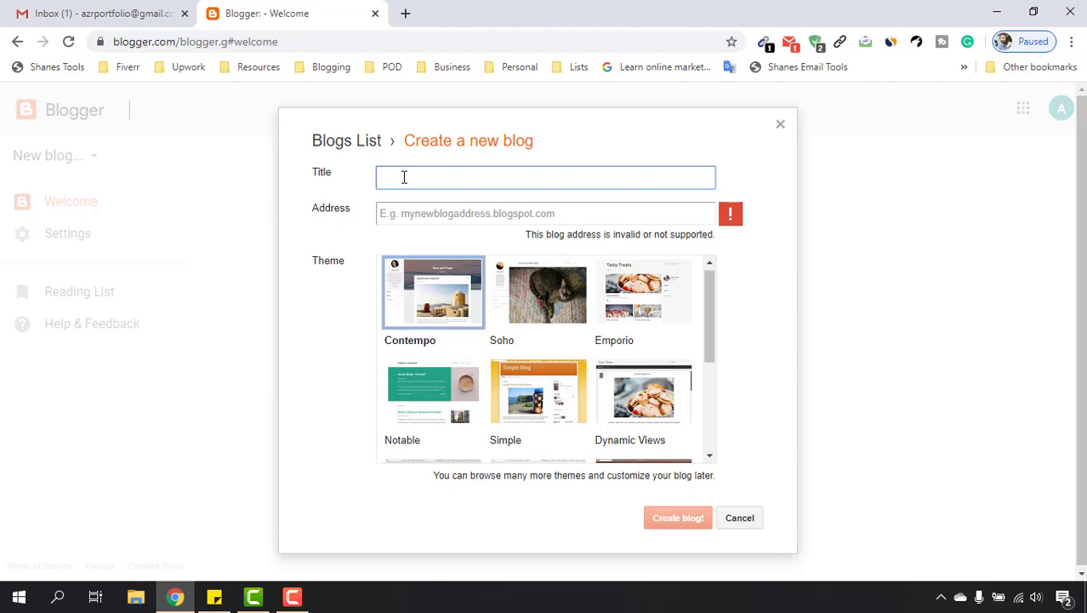
pyautogui.write('Azh')
pyautogui.write(' Portfolio SIte')
pyautogui.moveTo(505, 181); pyautogui.dragTo(369, 188)
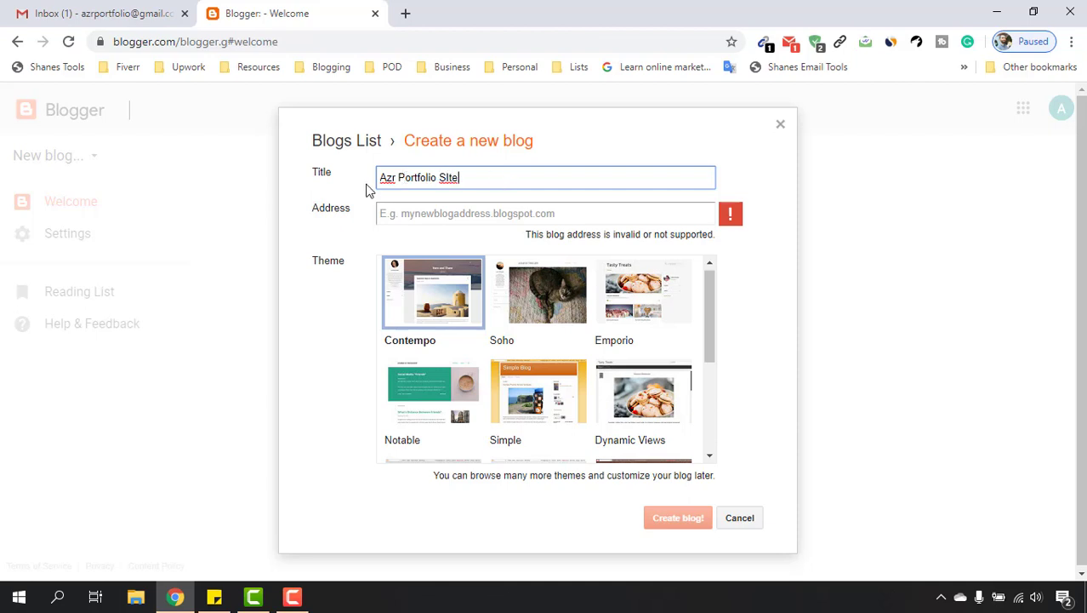
pyautogui.click(398, 178)
pyautogui.write("'s")
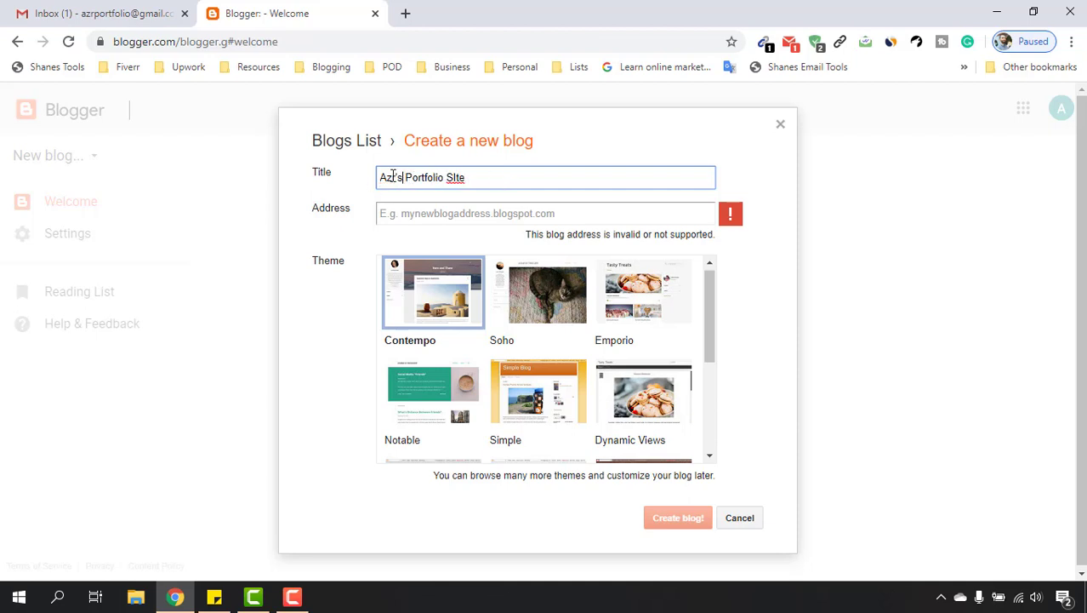
pyautogui.moveTo(386, 177); pyautogui.dragTo(399, 185)
# Finish the title as 'AZR's Portfolio SIte' and pick the azrportfolio.blogspot.com address.
pyautogui.write('ZR')
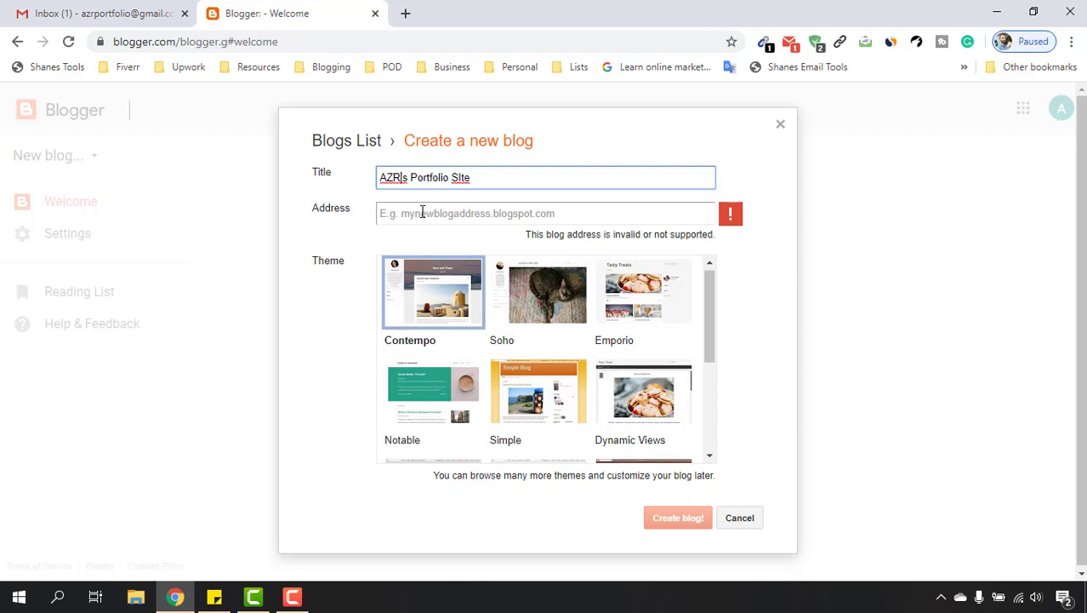
pyautogui.click(421, 213)
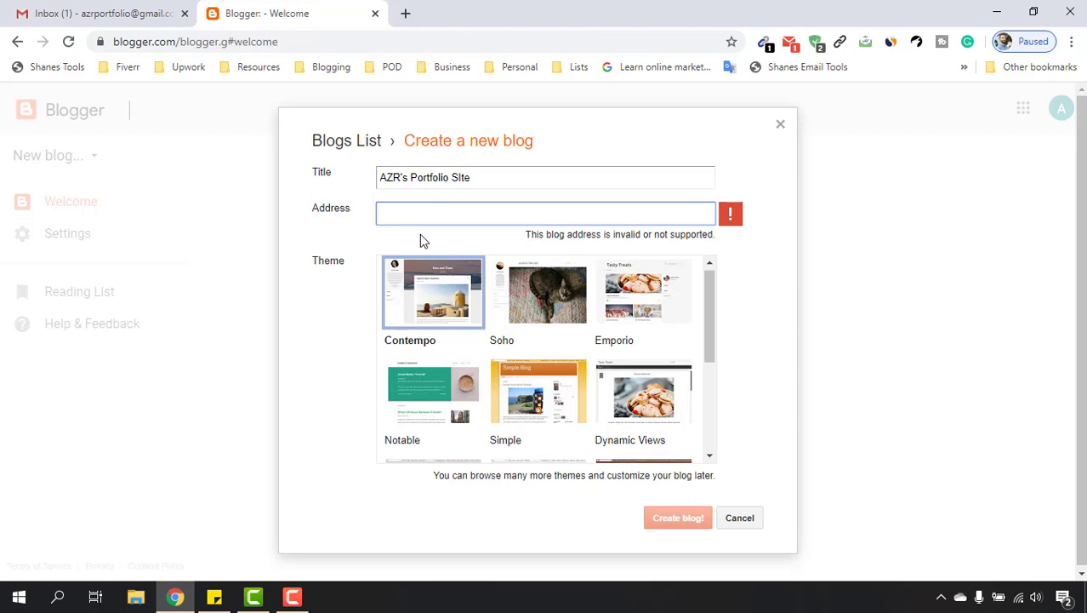
pyautogui.write('az')
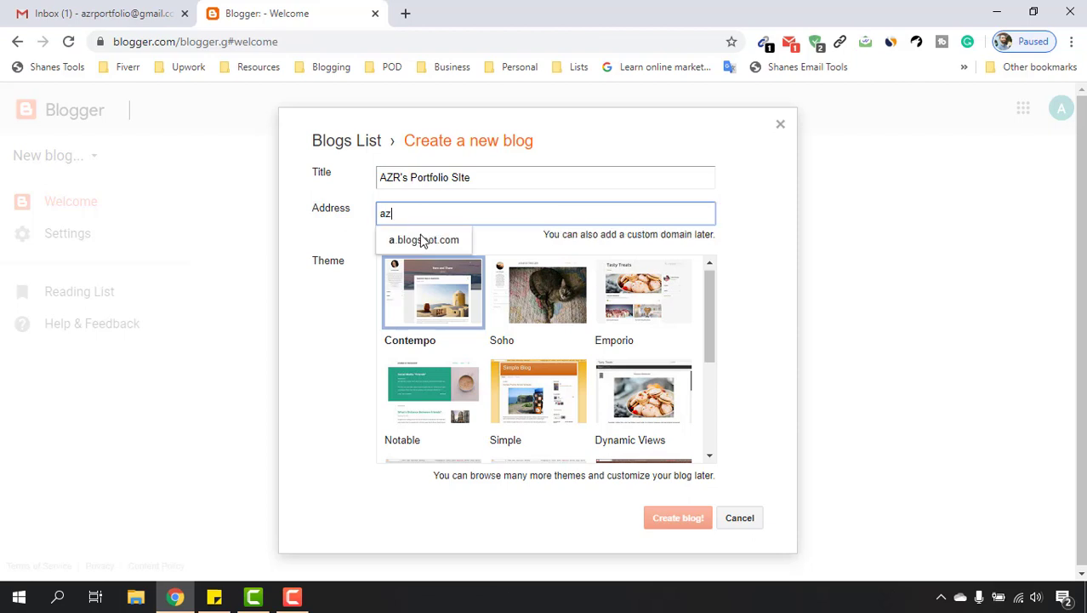
pyautogui.write('rport')
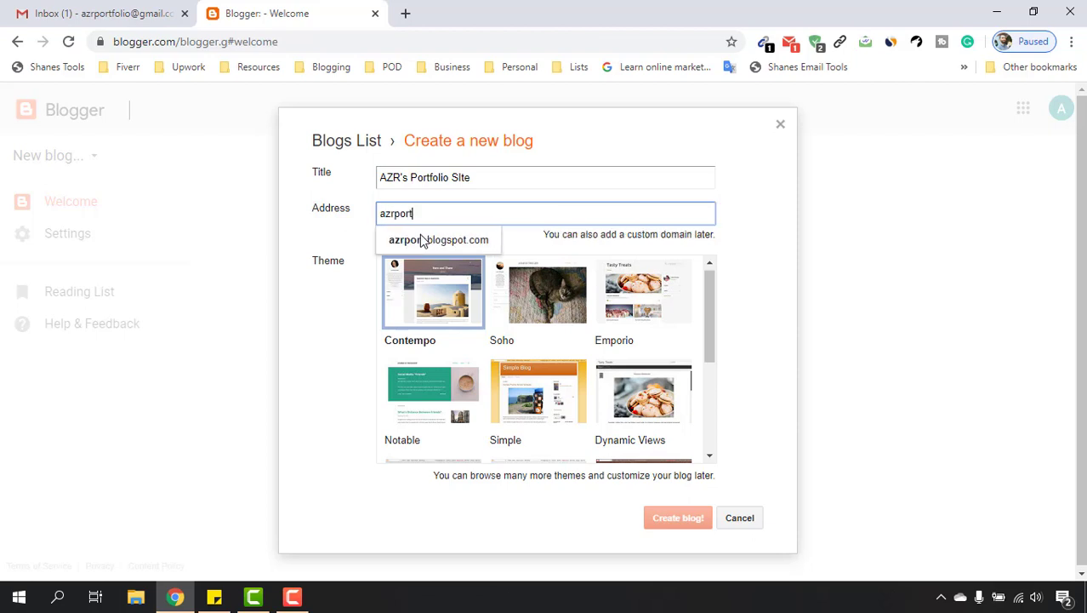
pyautogui.write('folio')
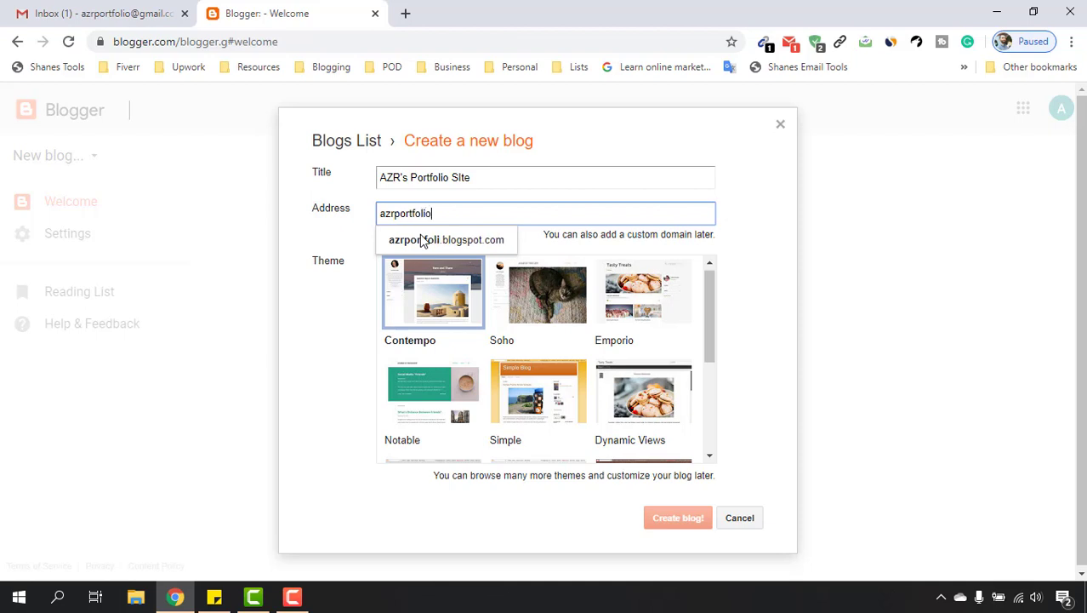
pyautogui.click(466, 243)
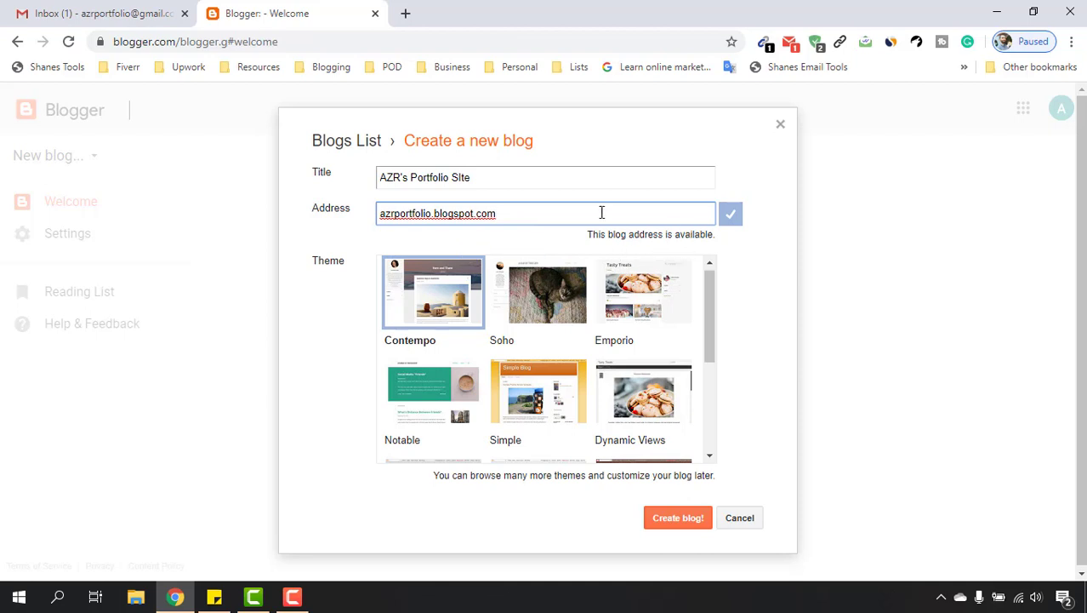
# Try an alternative name-based blog address, which turns out unavailable.
pyautogui.doubleClick(424, 214)
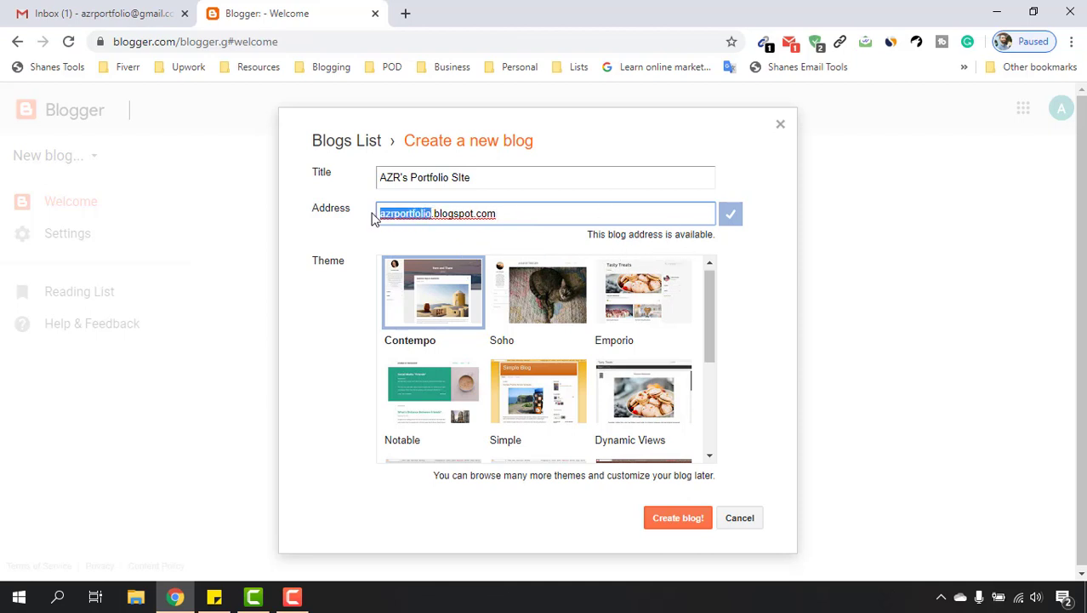
pyautogui.write('azharulrafy')
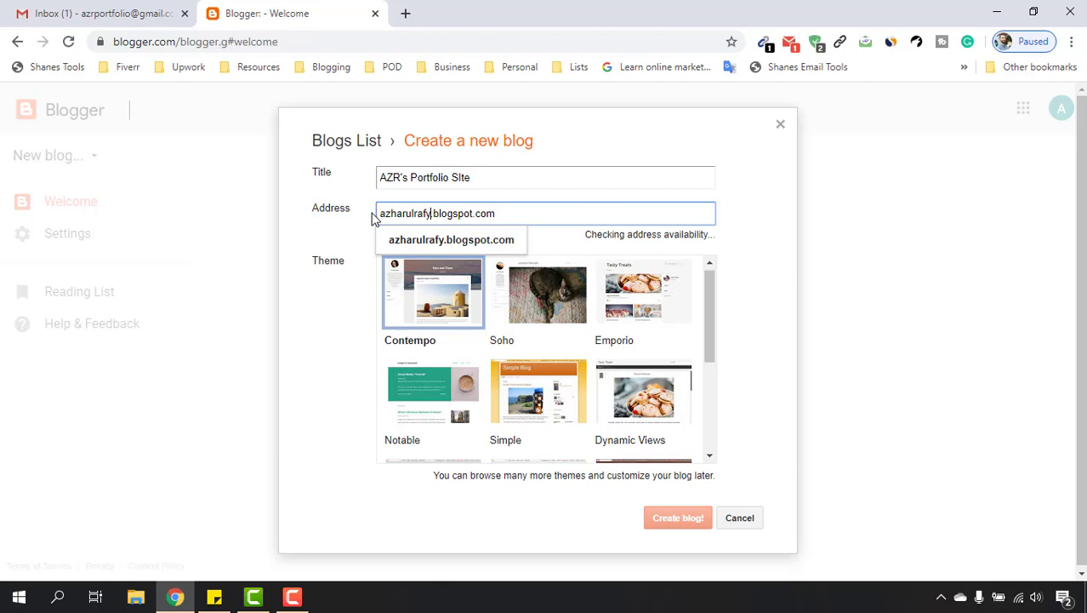
pyautogui.click(354, 218)
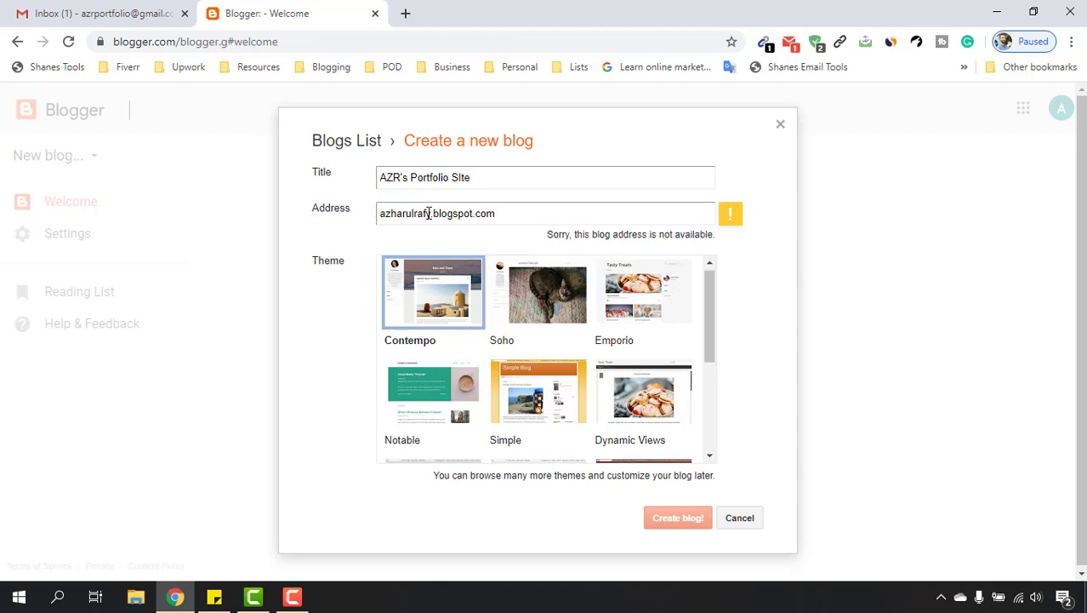
pyautogui.moveTo(429, 213); pyautogui.dragTo(380, 214)
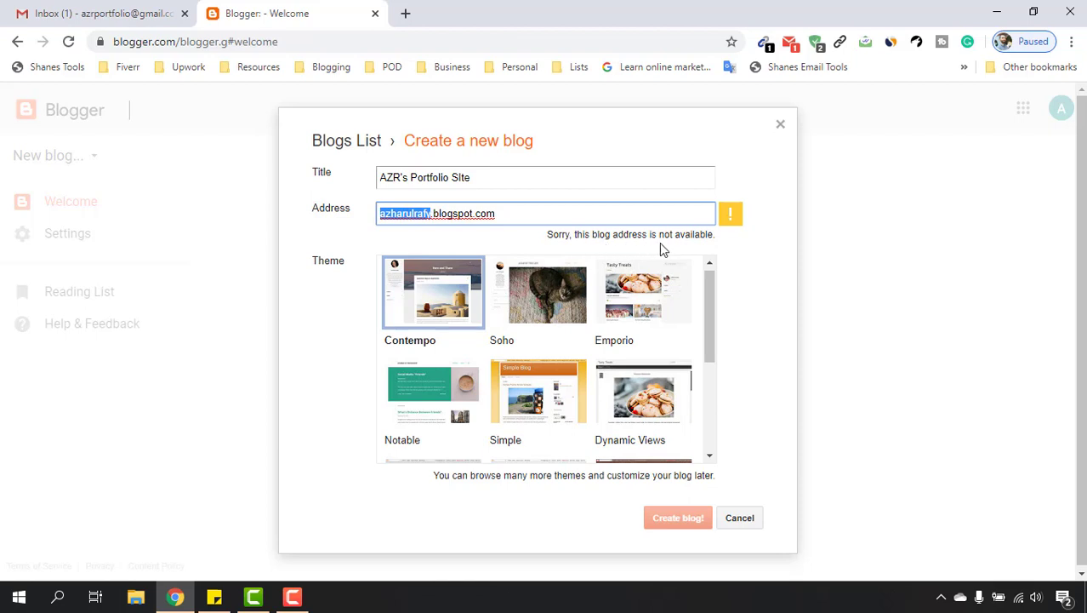
# Replace it with azrportfolio again and accept the available blogspot.com suggestion.
pyautogui.click(430, 214)
pyautogui.moveTo(426, 212); pyautogui.dragTo(345, 213)
pyautogui.press('BackSpace')
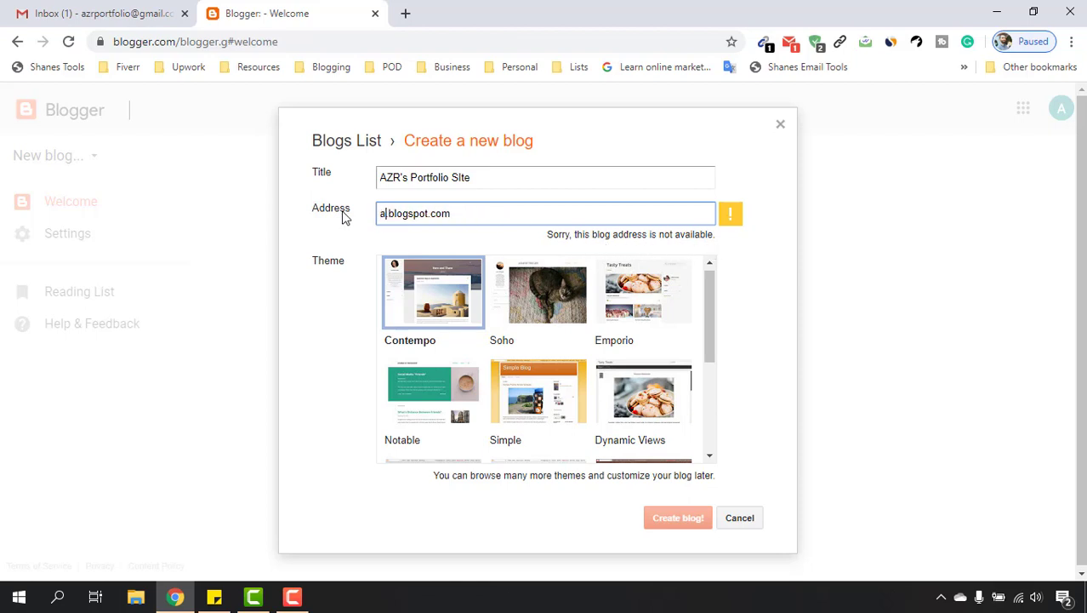
pyautogui.write('azrport')
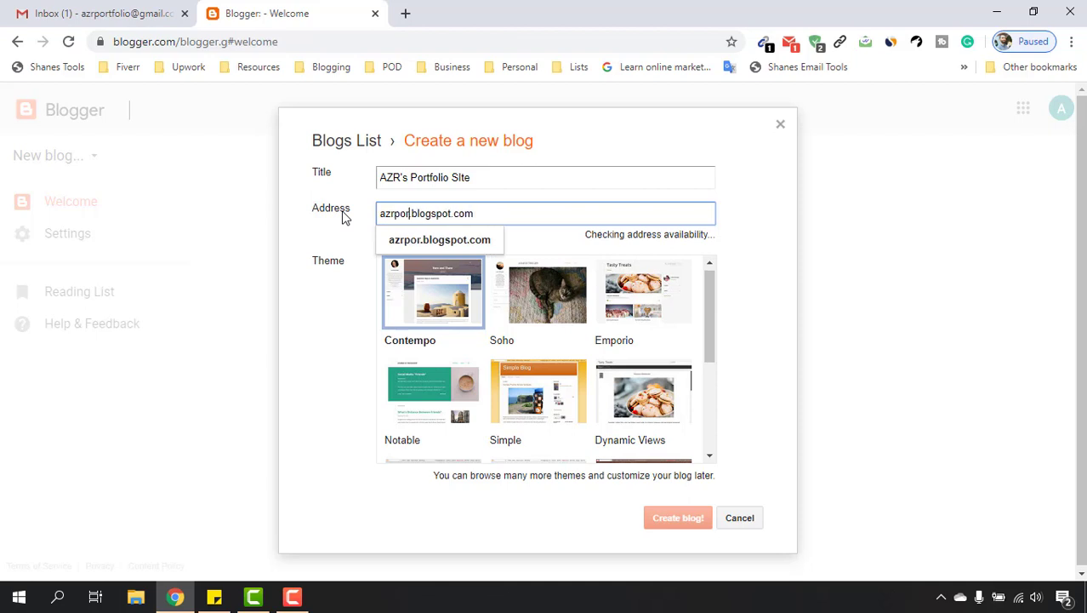
pyautogui.write('folio')
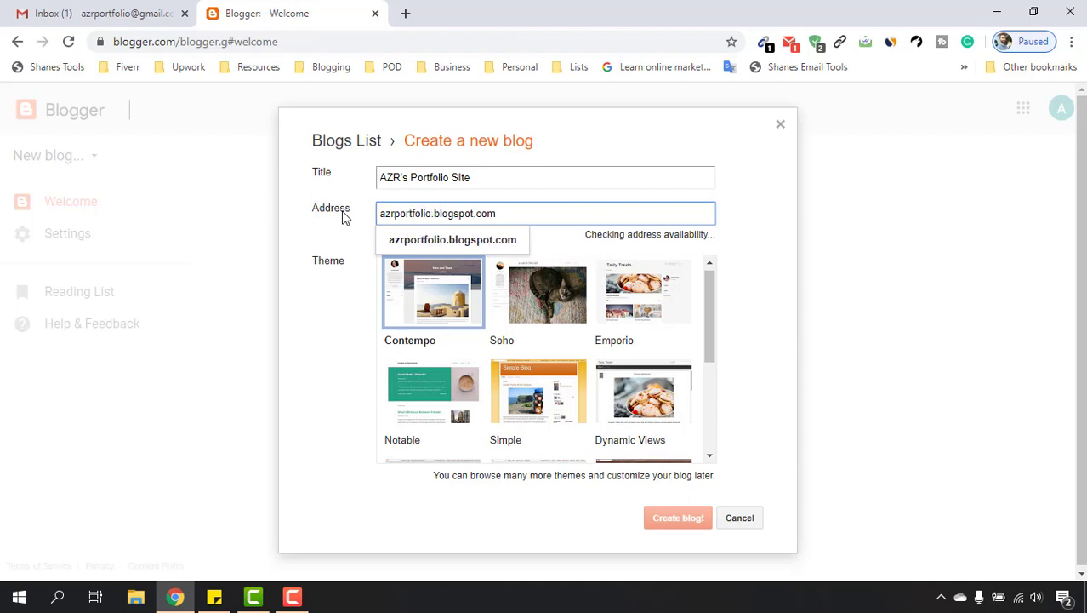
pyautogui.click(406, 245)
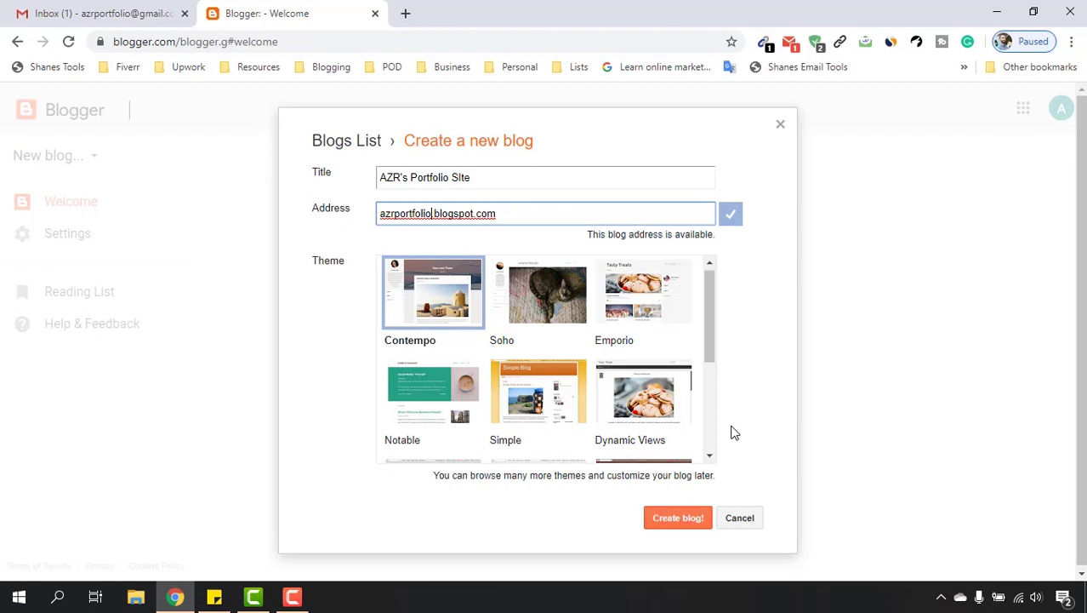
# Choose the Simple theme and create the blog.
pyautogui.scroll(-3, 641, 362)
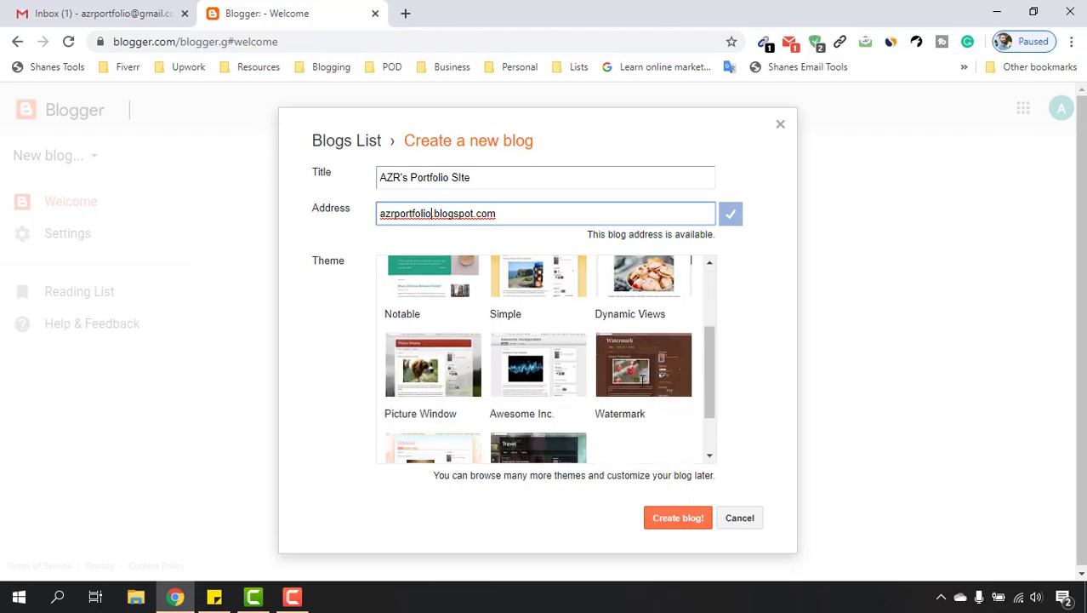
pyautogui.scroll(3, 665, 425)
pyautogui.click(534, 292)
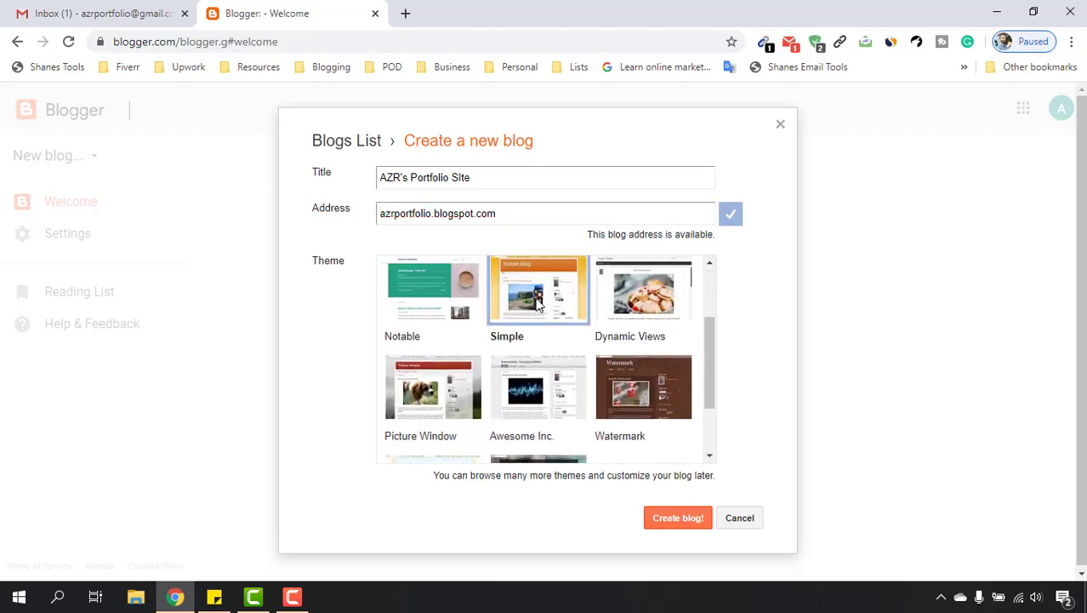
pyautogui.click(678, 519)
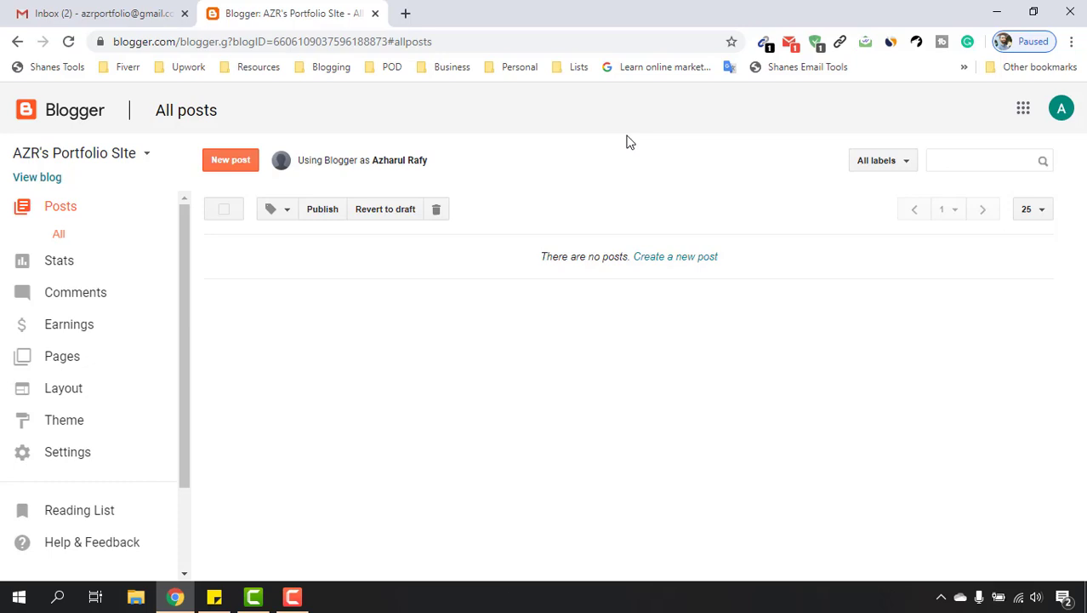
# Open the live blog via View blog in a new tab, then return to Gmail.
pyautogui.rightClick(23, 181)
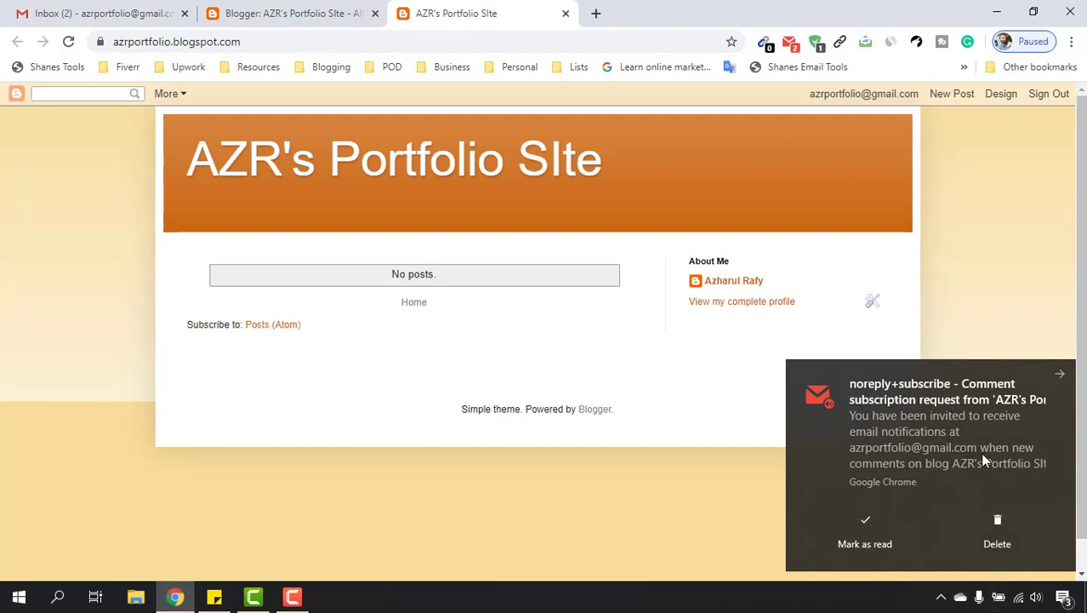
pyautogui.click(85, 9)
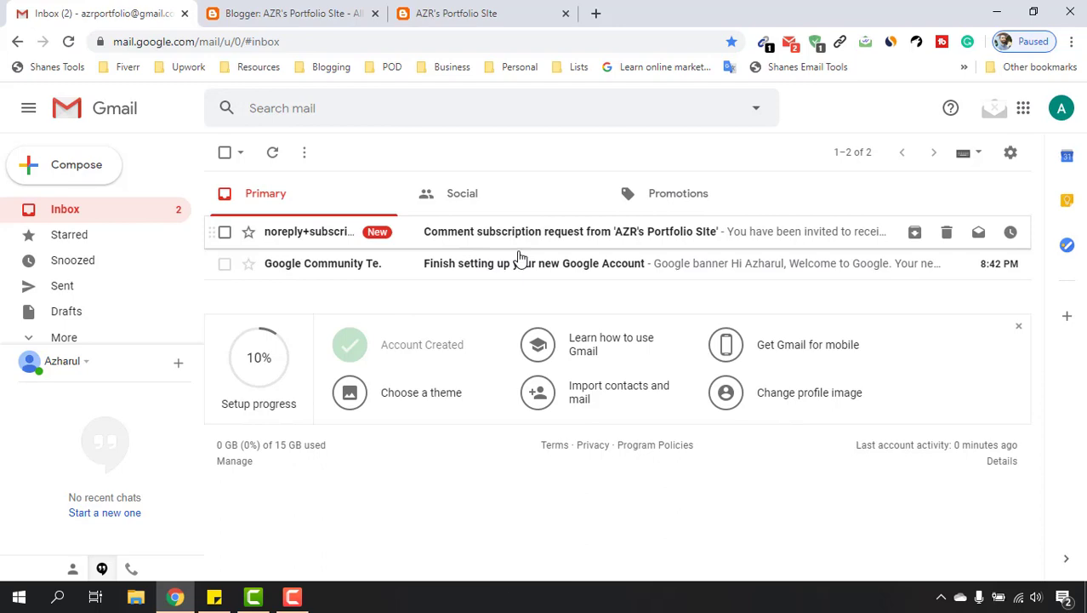
# Read the Comment subscription request email, then switch back to the live blog tab.
pyautogui.click(519, 237)
pyautogui.click(102, 210)
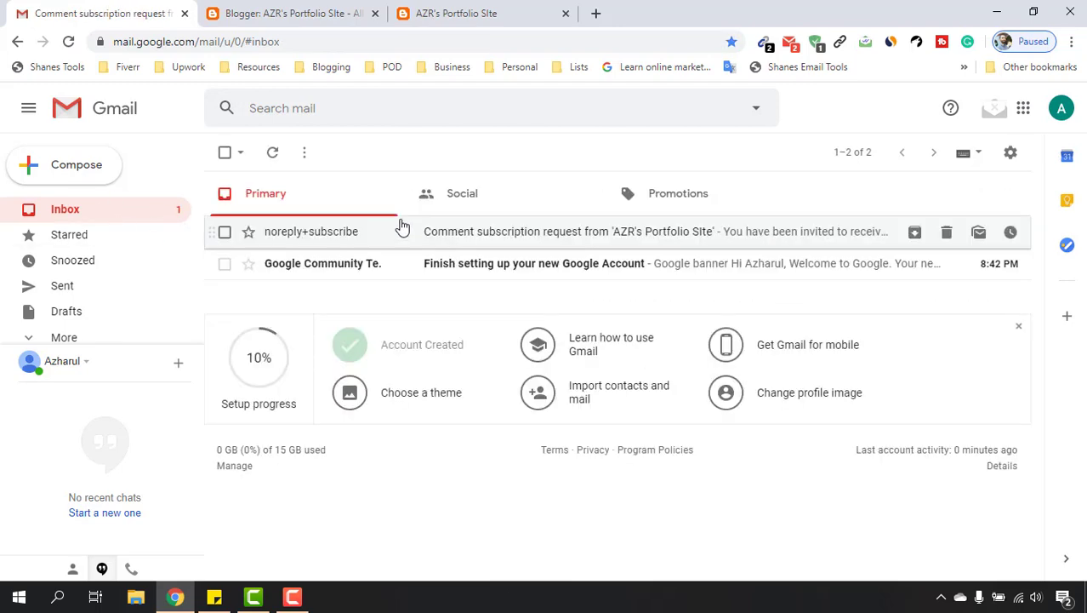
pyautogui.click(498, 10)
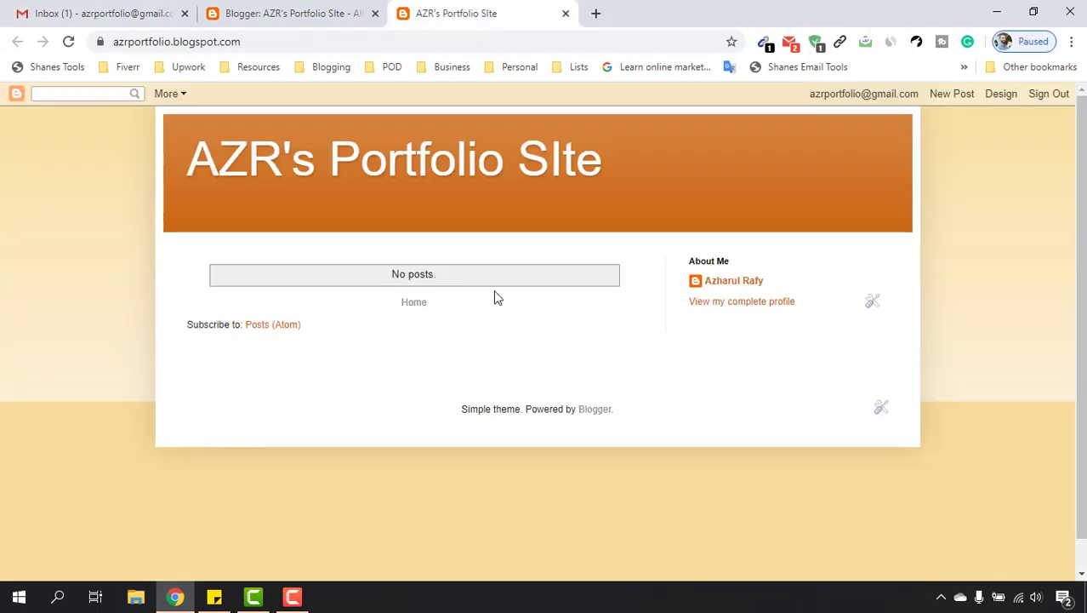
pyautogui.hotkey('ctrl', '1')
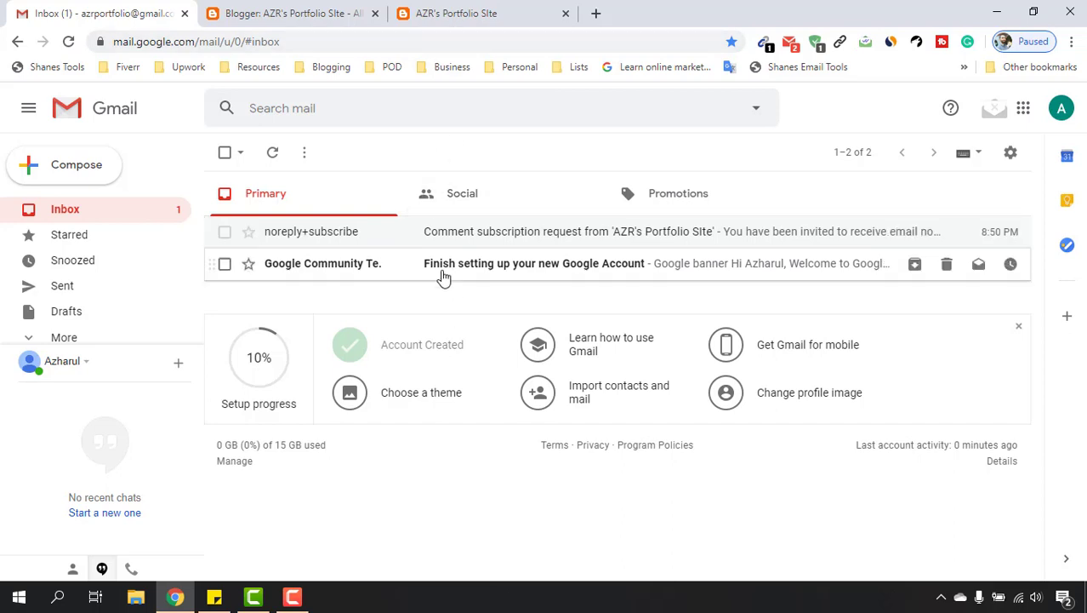
pyautogui.click(484, 10)
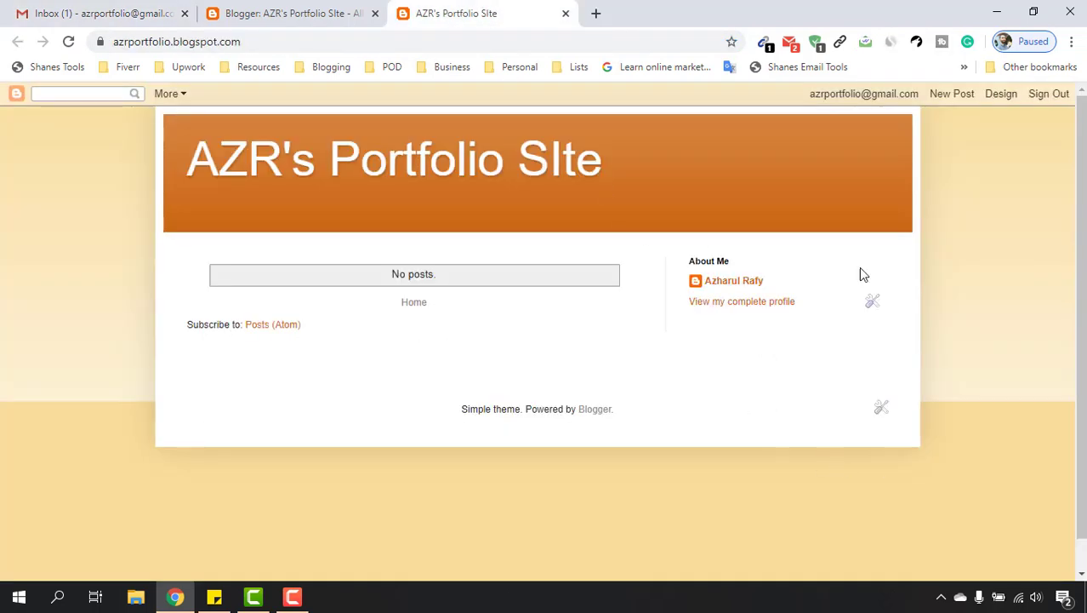